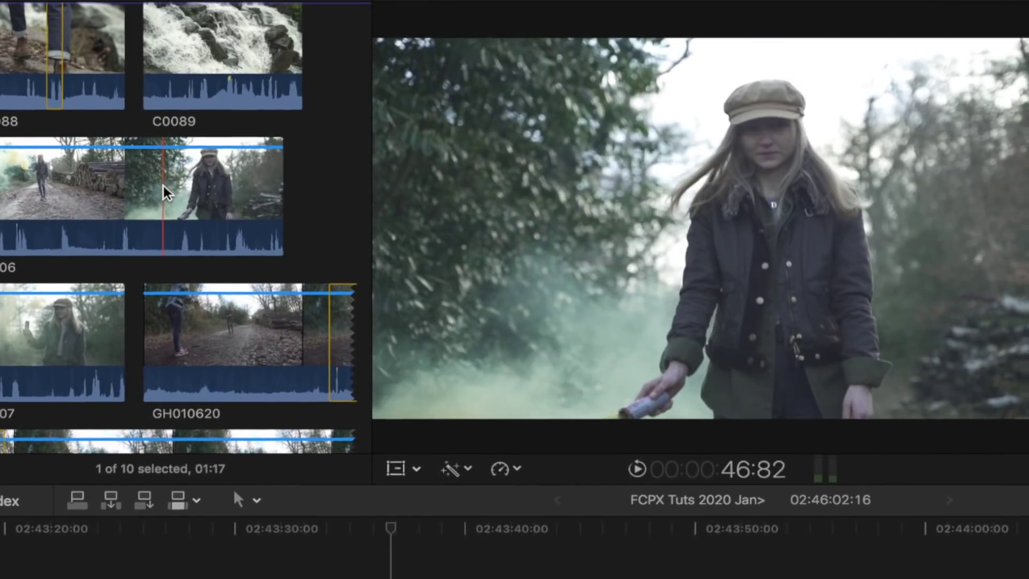
Step: Place a short portion of clip C0106 in the timeline around 02:43:35
left_click_drag(163, 185, 488, 578)
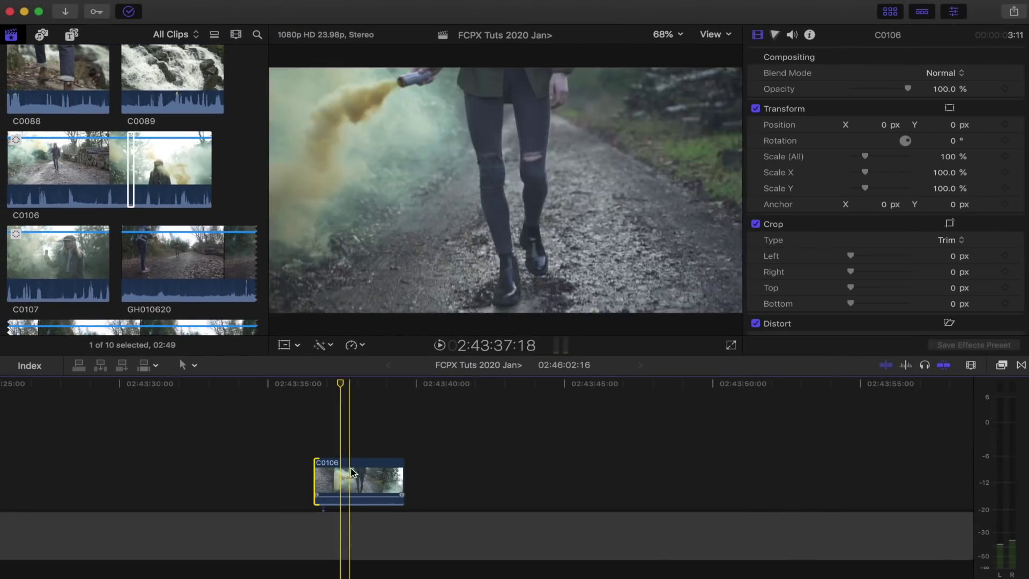
Step: Set clip C0106 to Reverse Clip so it plays backwards at 100%
mouse_move(340, 384)
left_mouse_down()
mouse_move(322, 386)
mouse_move(373, 386)
mouse_move(353, 385)
left_mouse_up()
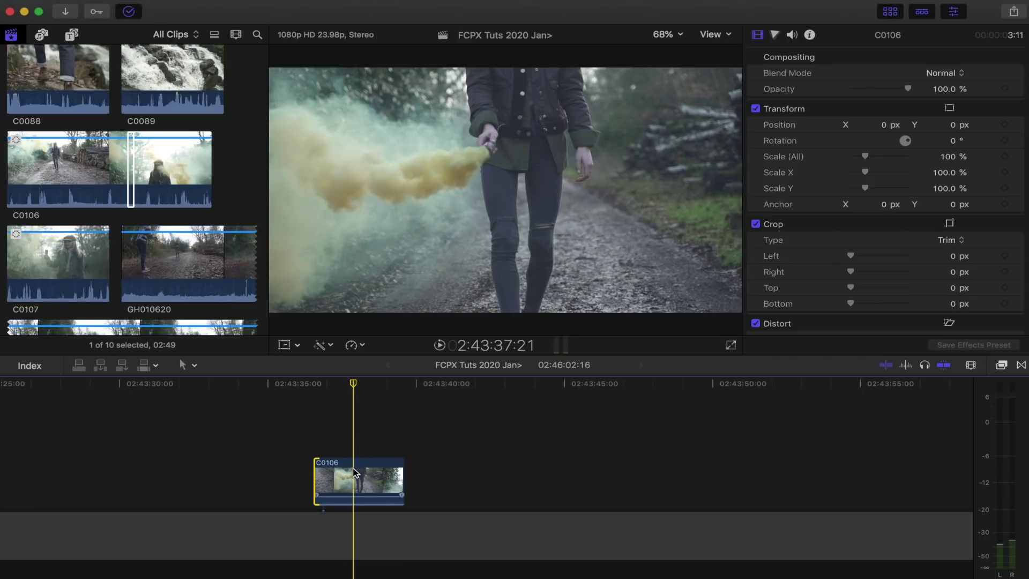
left_click(360, 490)
left_click(354, 345)
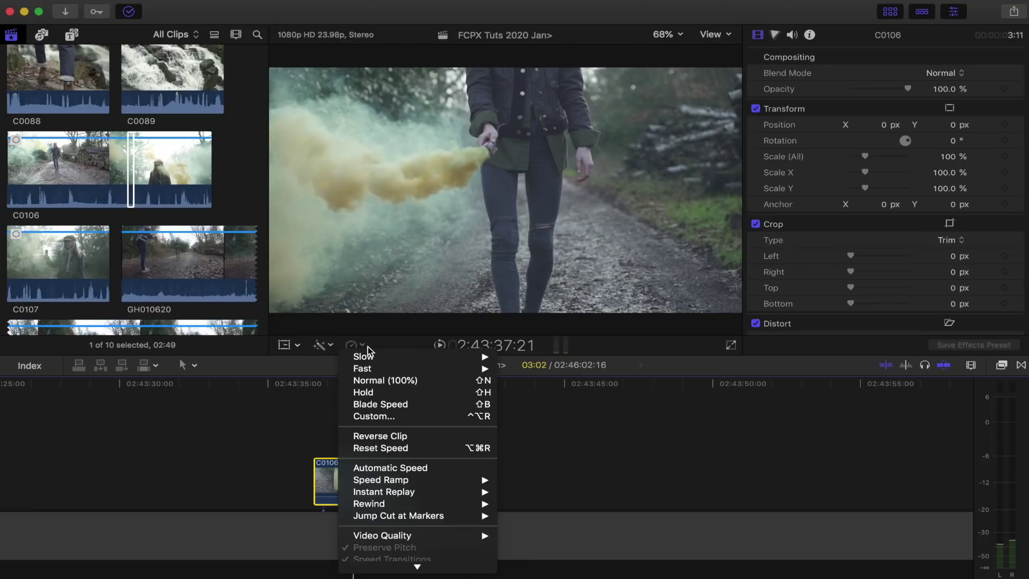
left_click(392, 436)
Step: Scrub from near the start and play back the reversed C0106
left_click(329, 385)
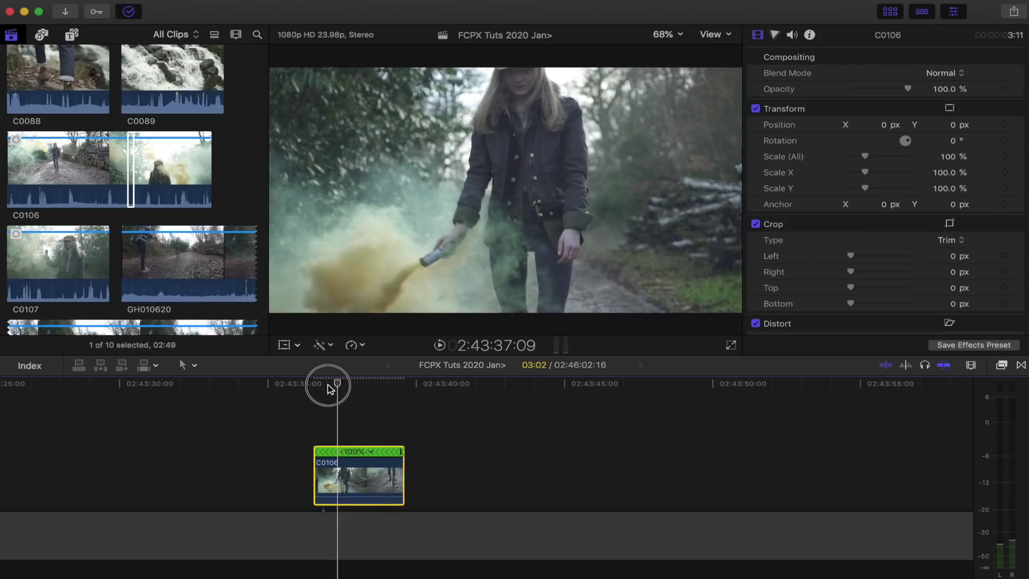
mouse_move(329, 387)
left_mouse_down()
mouse_move(320, 385)
mouse_move(402, 395)
mouse_move(332, 395)
left_mouse_up()
key("space")
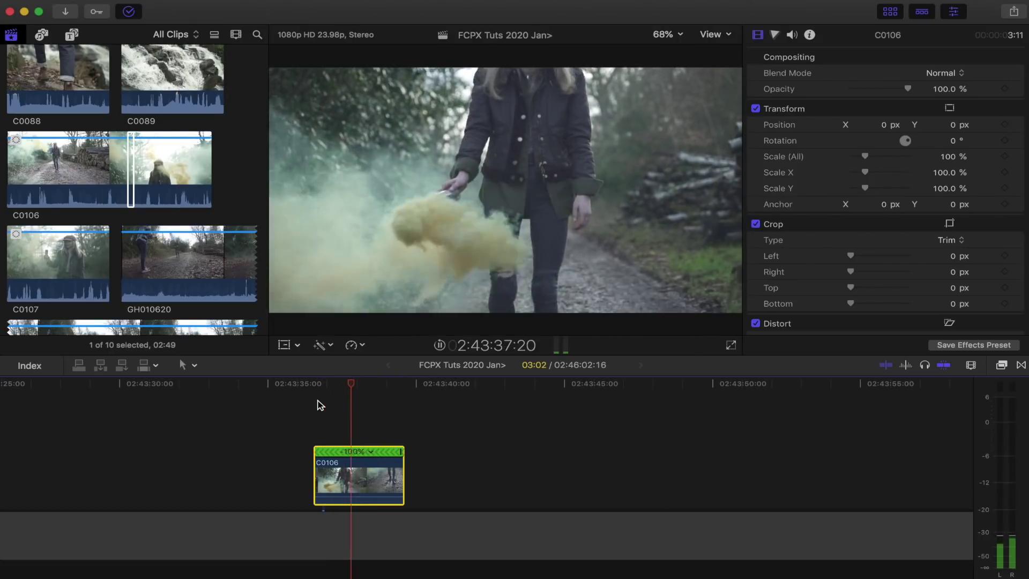
Step: Apply Automatic Speed so C0106 runs Reverse Slow (-20%), about 15 seconds long
left_click(353, 389)
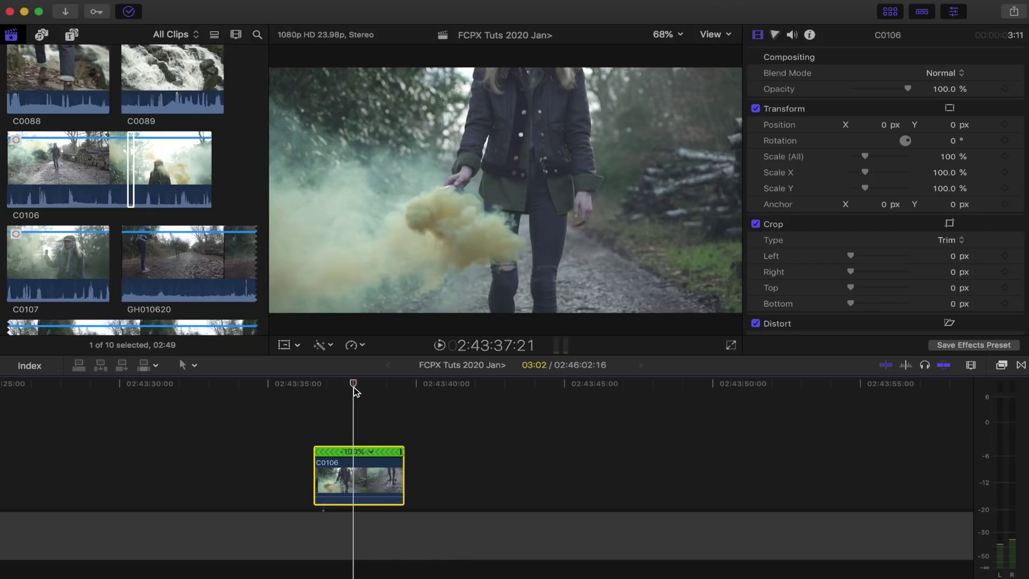
left_click(352, 344)
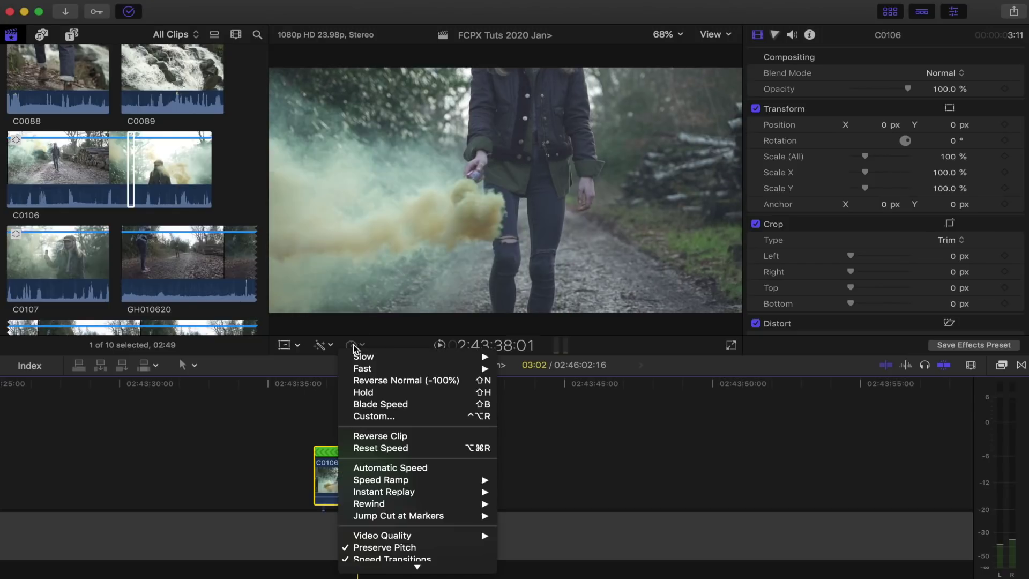
left_click(404, 469)
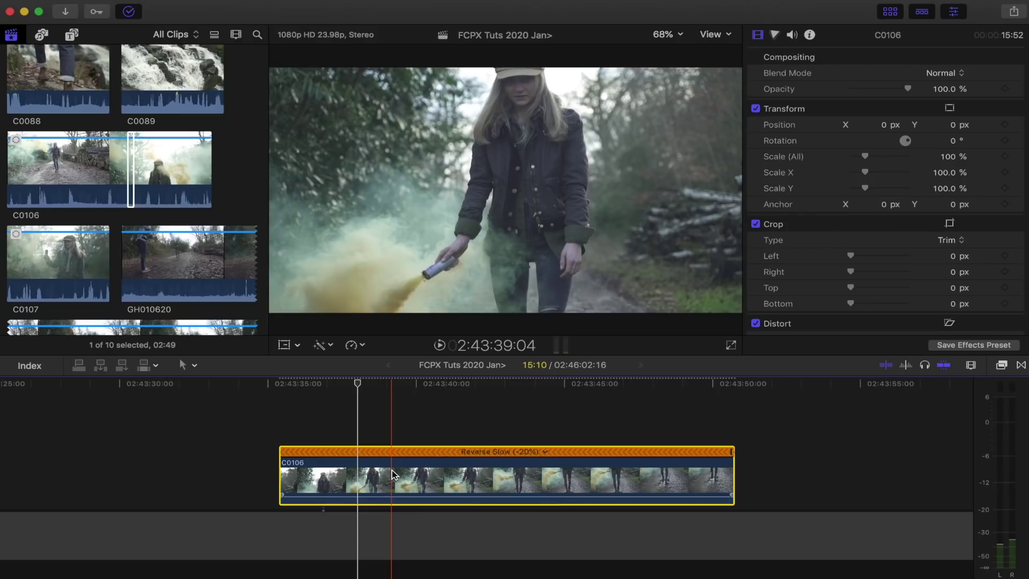
left_click(471, 384)
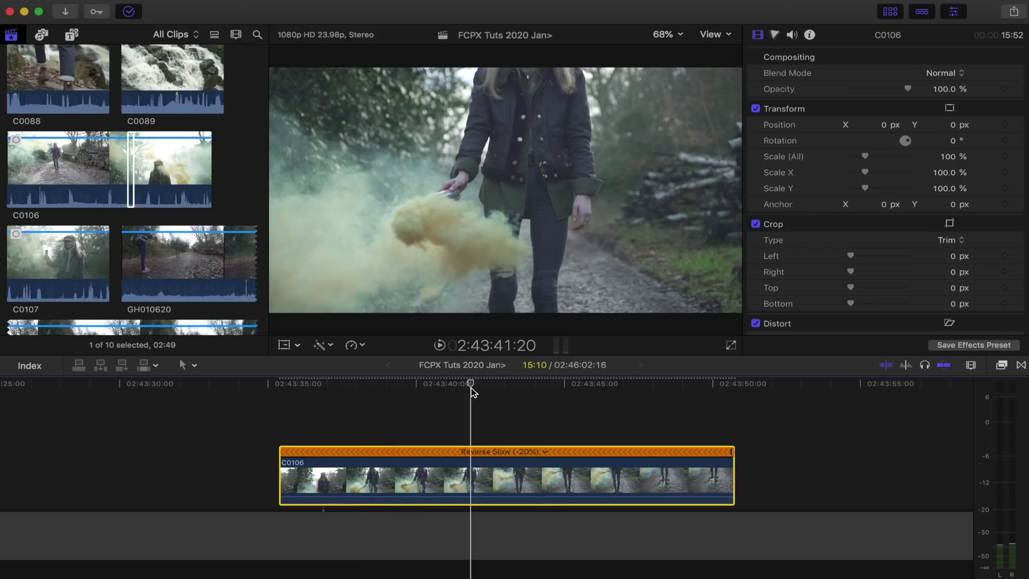
Step: Turn on Stabilization for C0106 using InertiaCam with Smoothing lowered to 0.08
key("space")
scroll(884, 214, "down", 5)
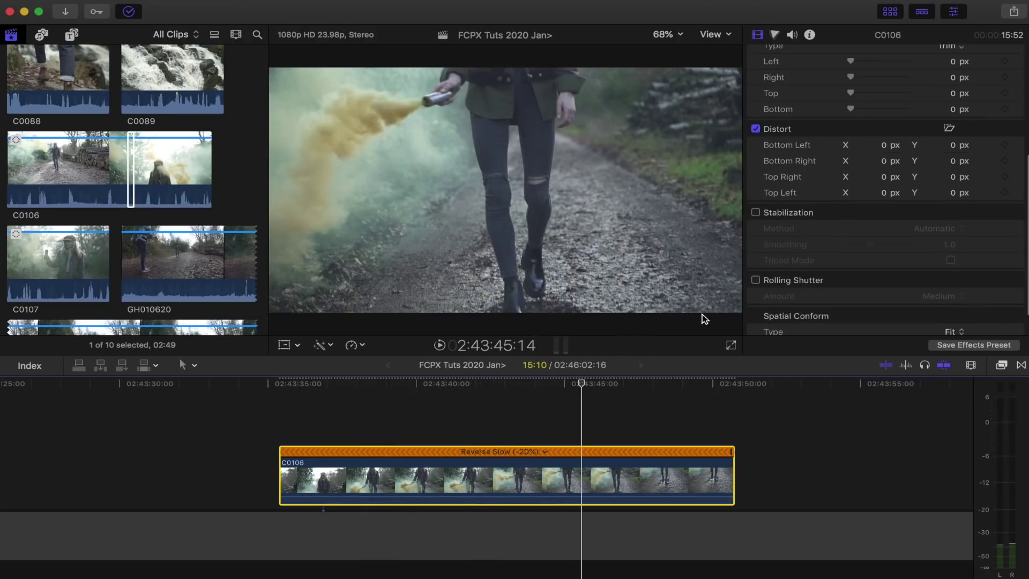
scroll(761, 150, "down", 2)
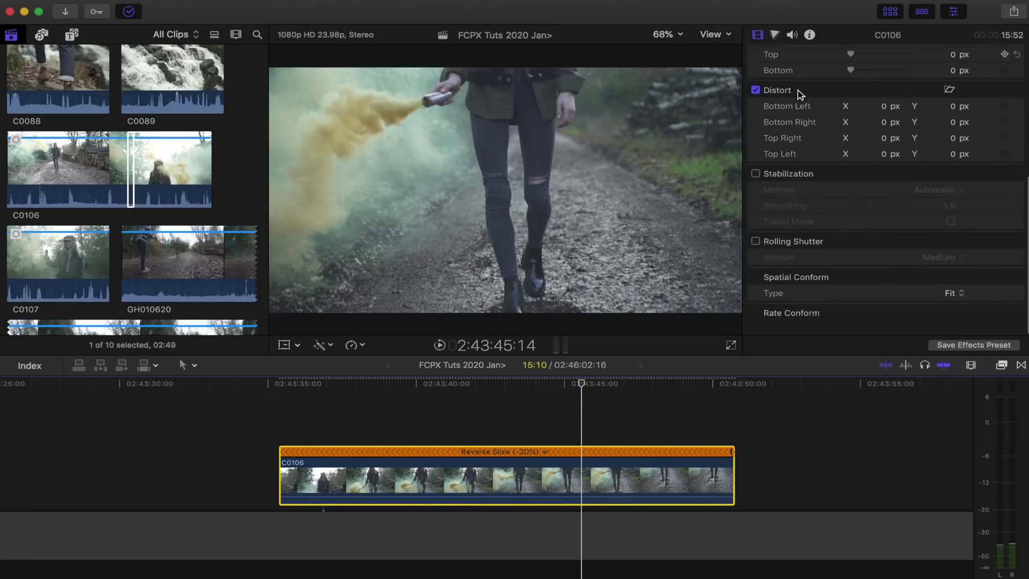
left_click(755, 180)
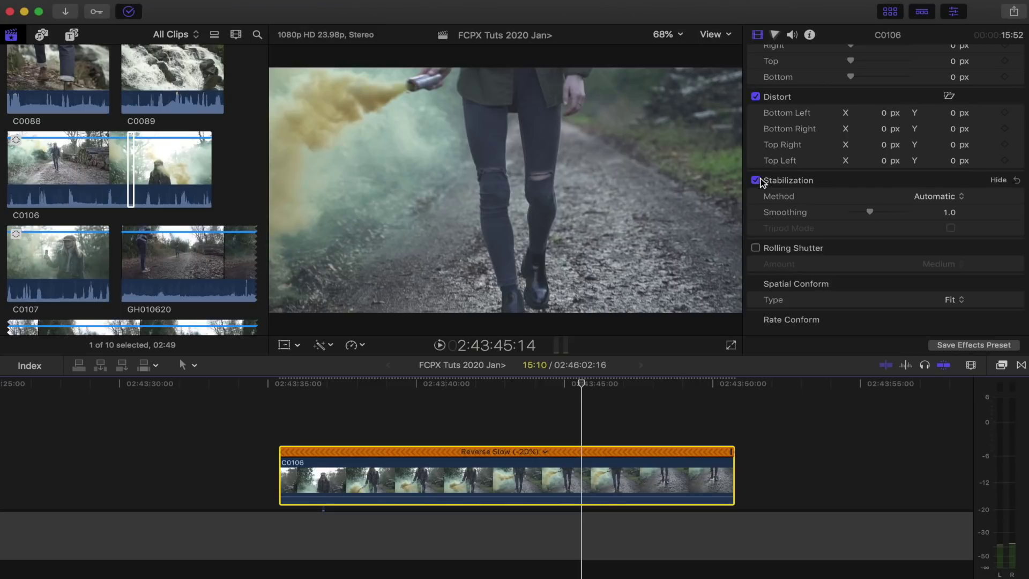
left_click(959, 196)
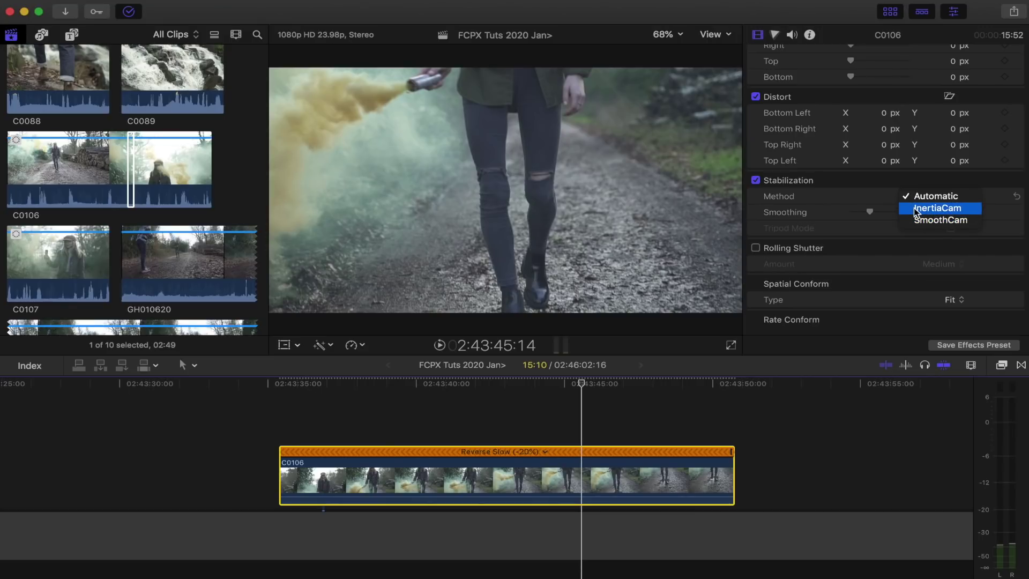
left_click(916, 212)
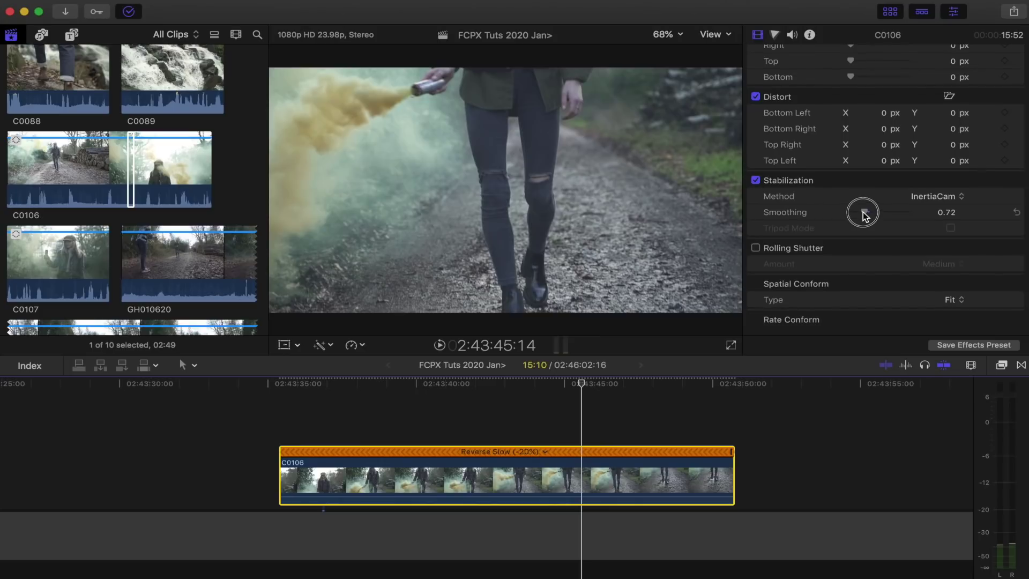
left_click_drag(863, 214, 854, 214)
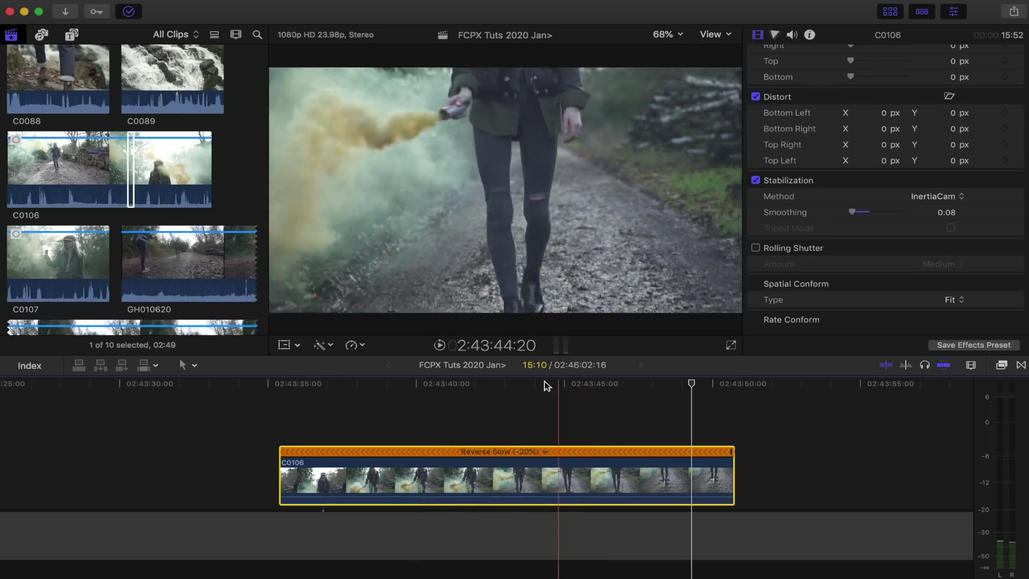
left_click(513, 383)
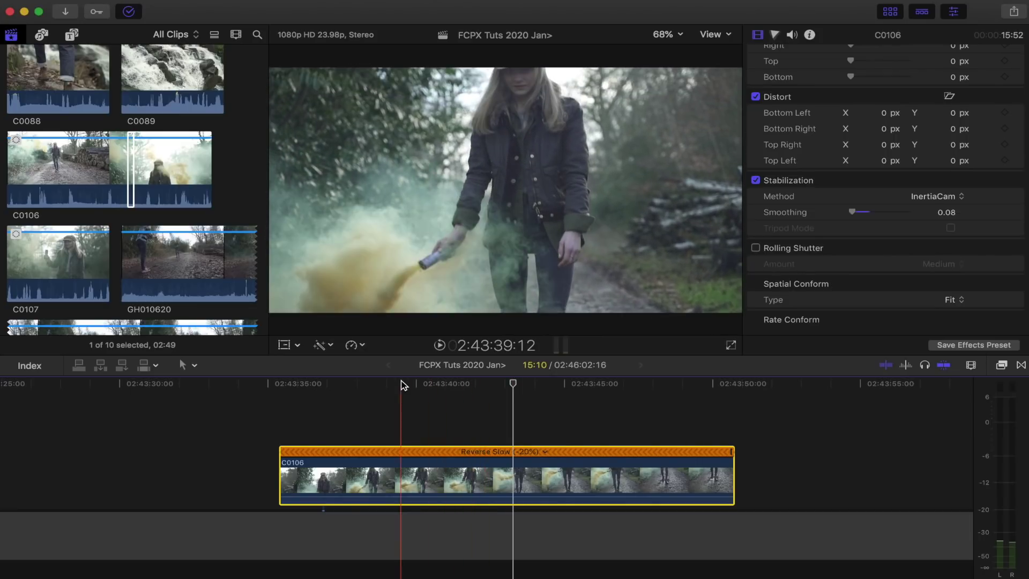
Step: Scrub through the stabilized clip, then show installed titles like Film Poster Title and Gravity Title
left_click(402, 384)
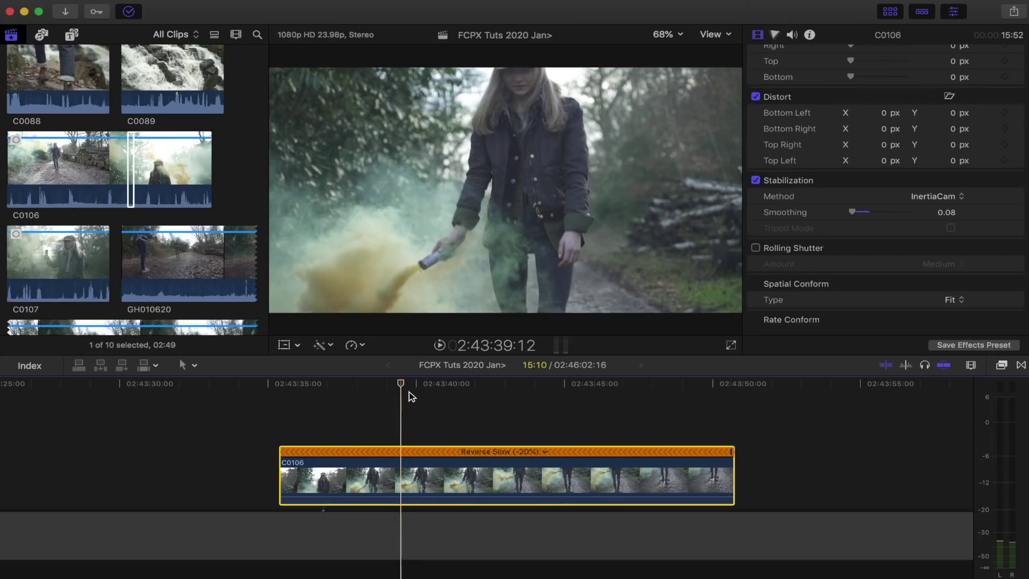
left_click_drag(405, 387, 490, 387)
left_click(72, 35)
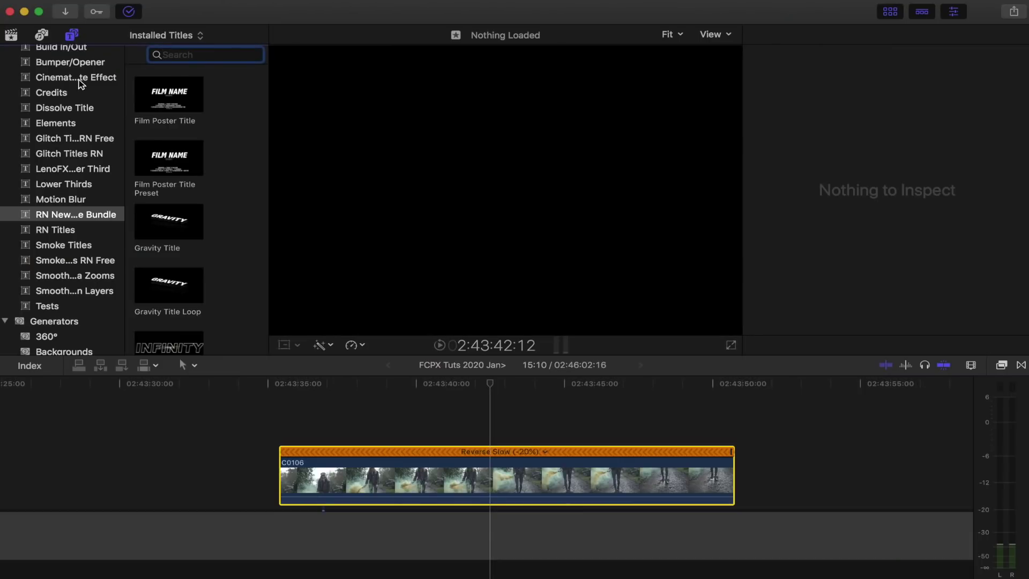
scroll(80, 86, "up", 4)
left_click(91, 115)
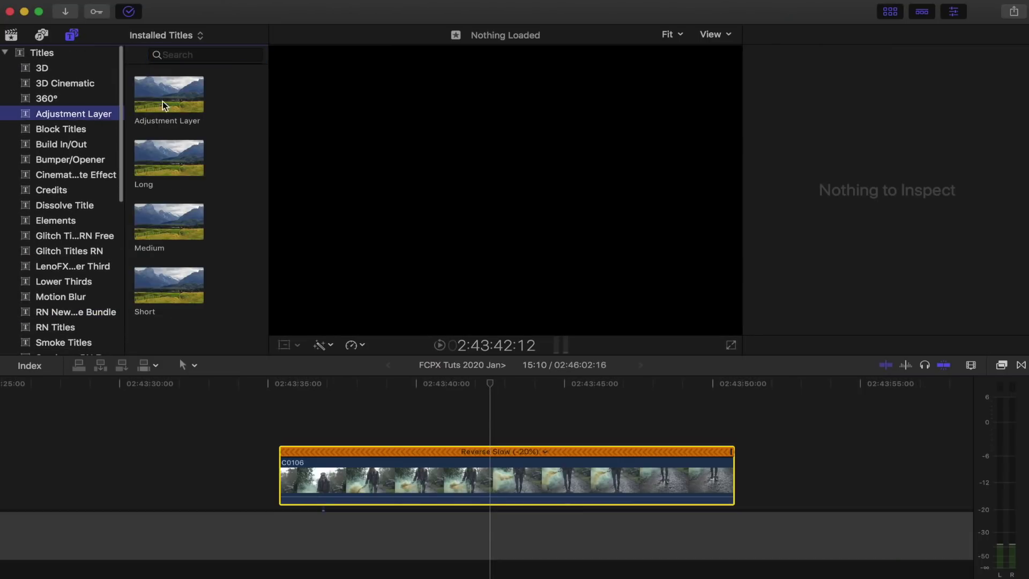
left_click_drag(162, 101, 295, 432)
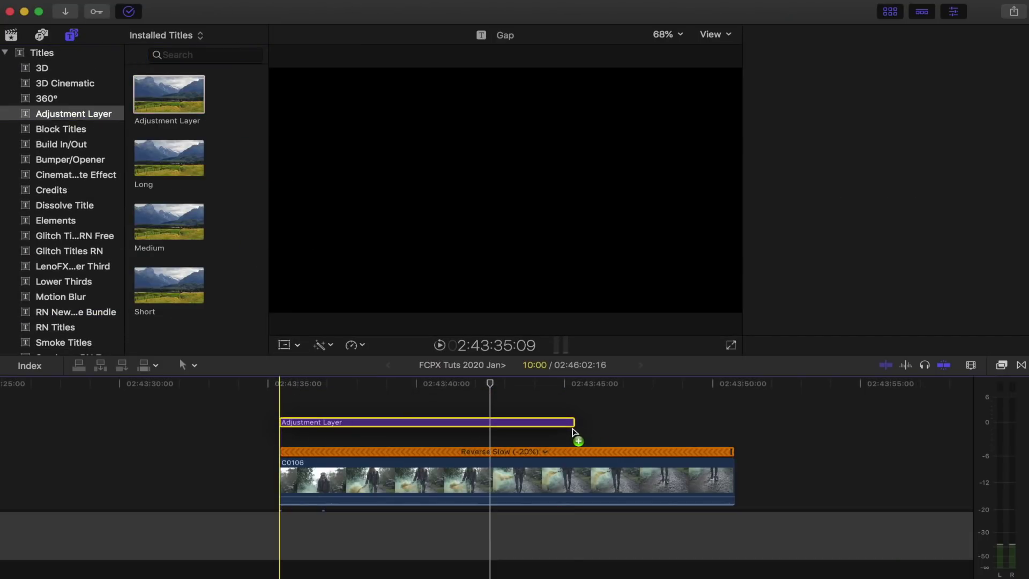
left_click_drag(575, 432, 732, 440)
left_click(435, 384)
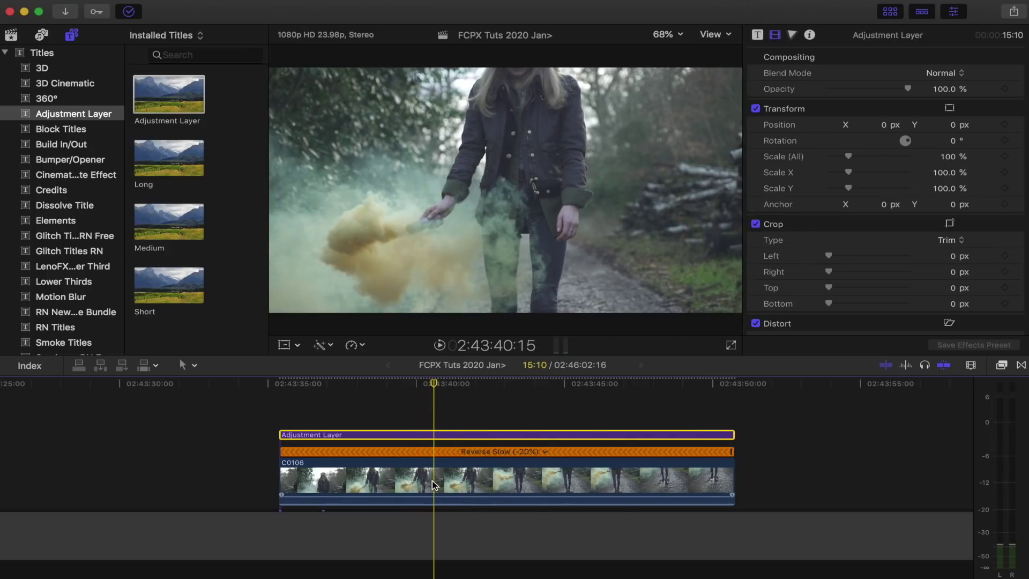
left_click(428, 382)
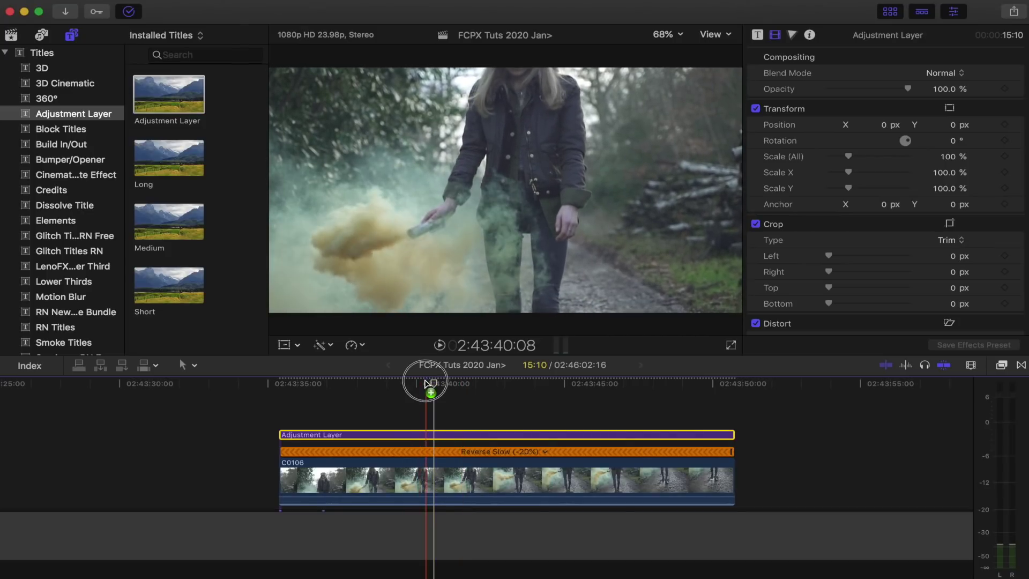
left_click_drag(427, 382, 418, 384)
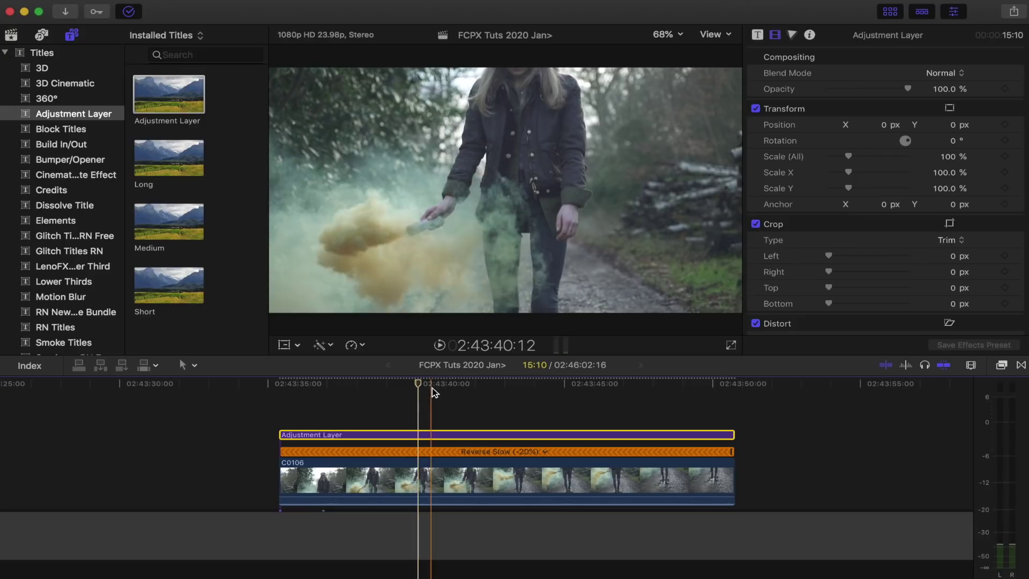
left_click(432, 386)
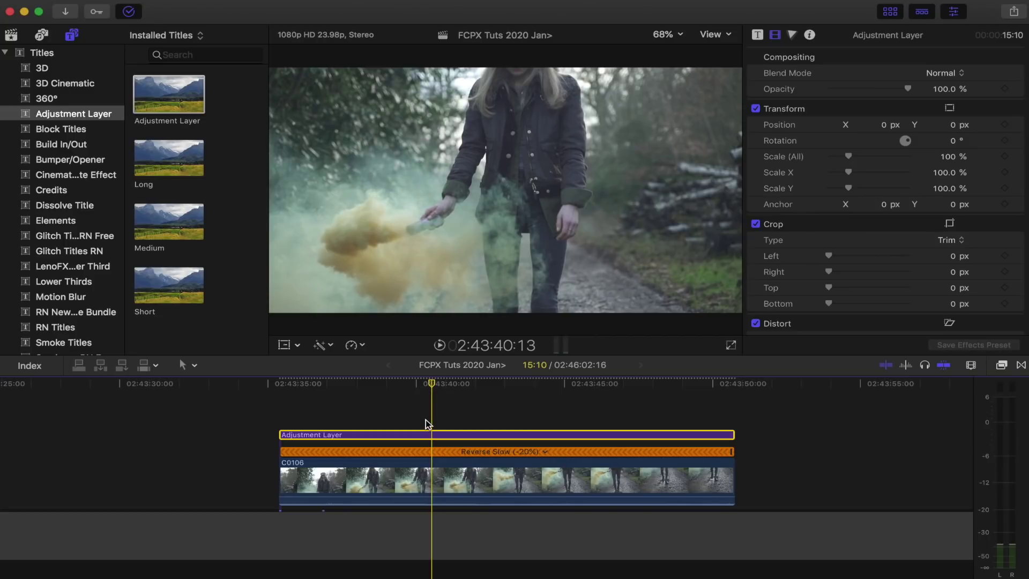
key("super+5")
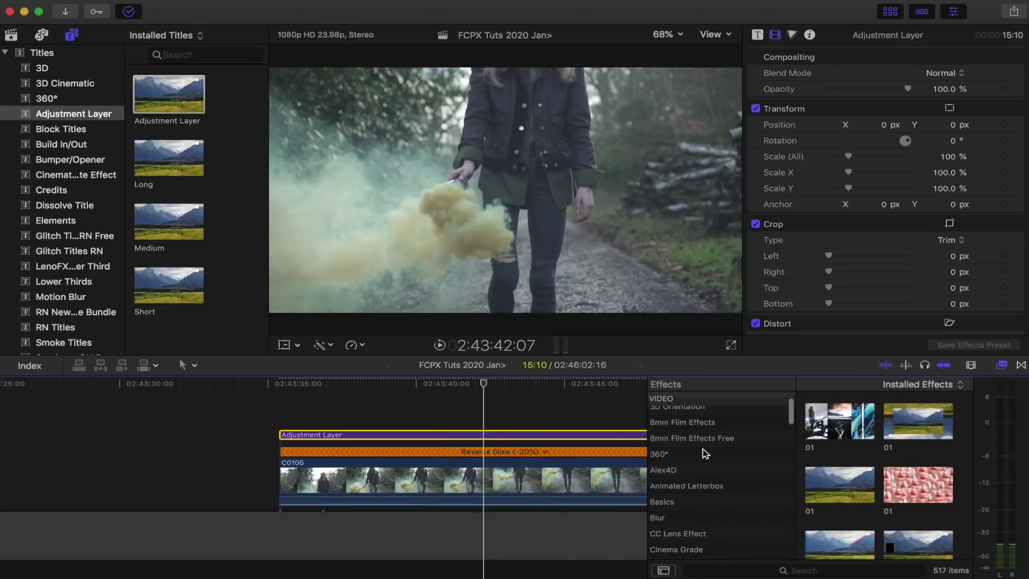
Step: Apply the Color category's Custom LUT effect to the Adjustment Layer, then reselect C0106
scroll(705, 454, "down", 5)
left_click(690, 451)
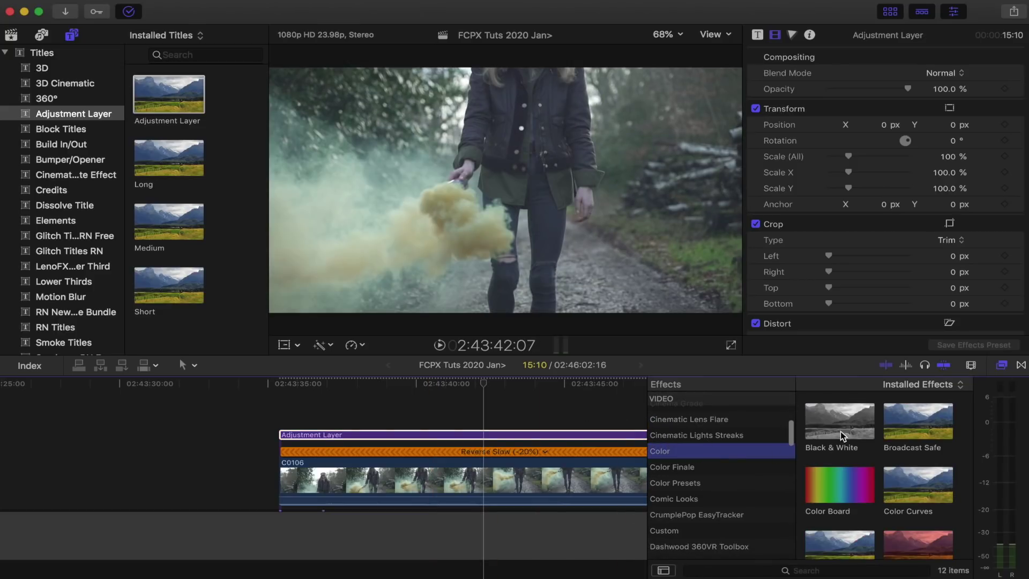
scroll(845, 450, "down", 3)
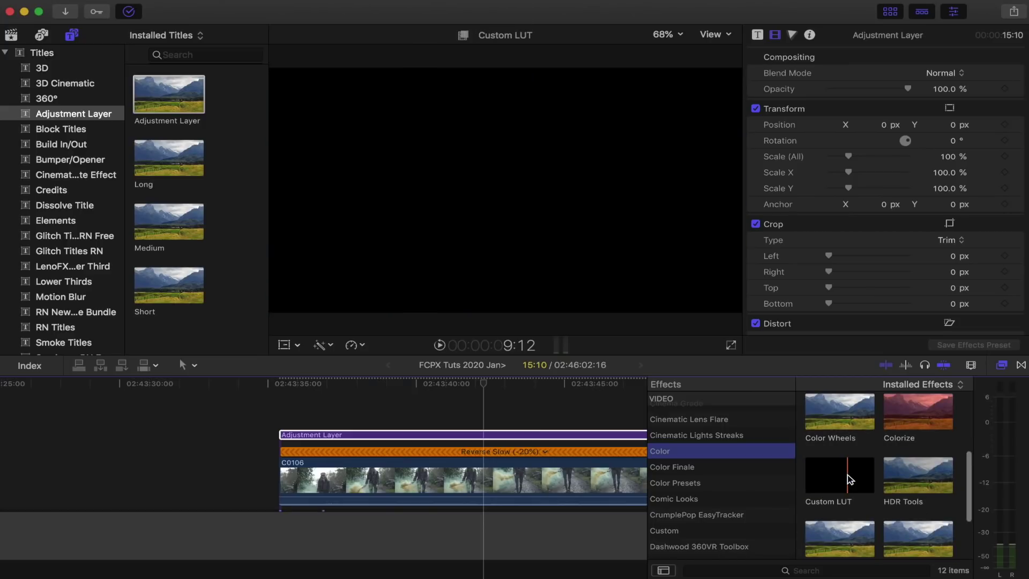
left_click_drag(847, 479, 466, 434)
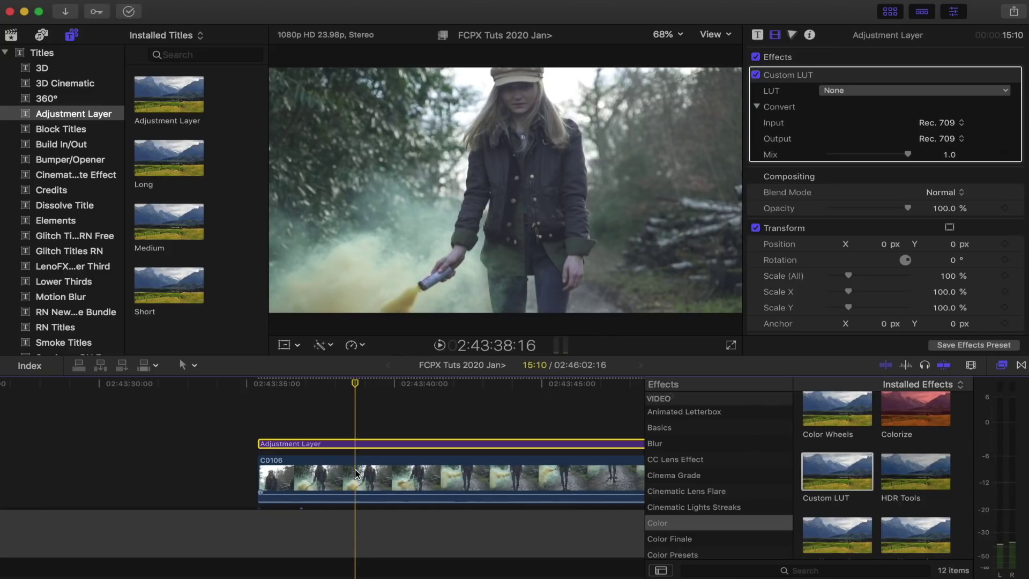
left_click(357, 473)
left_click_drag(356, 384, 296, 386)
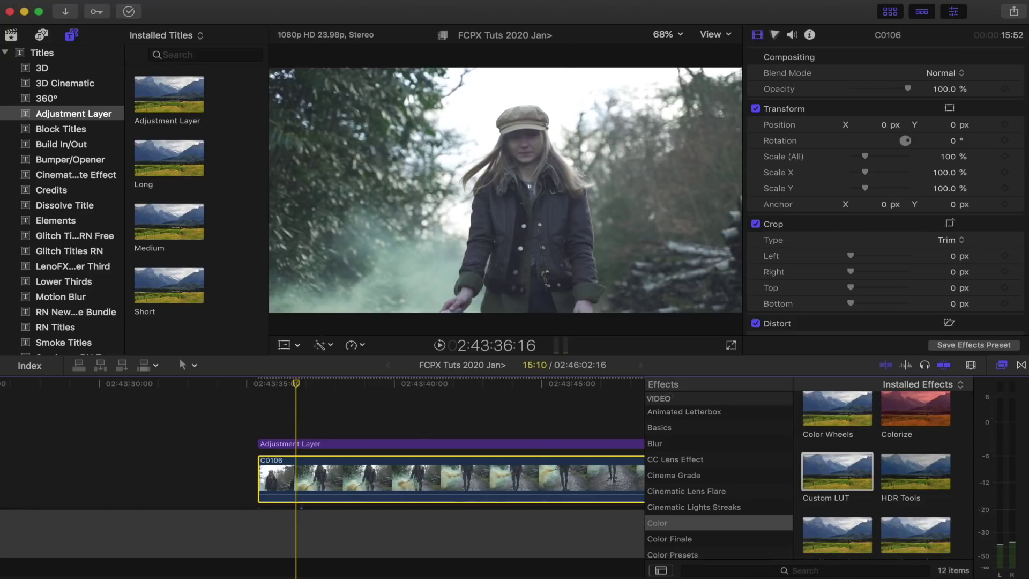
Step: Balance C0106's colour automatically, then list available LUTs for the adjustment layer's Custom LUT
left_click(308, 43)
left_click(295, 386)
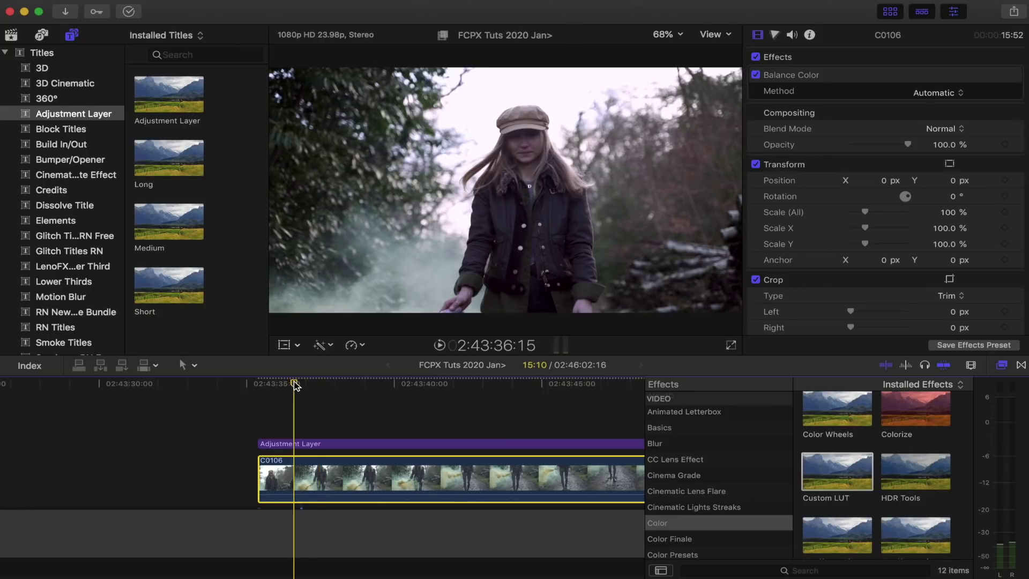
left_click(319, 442)
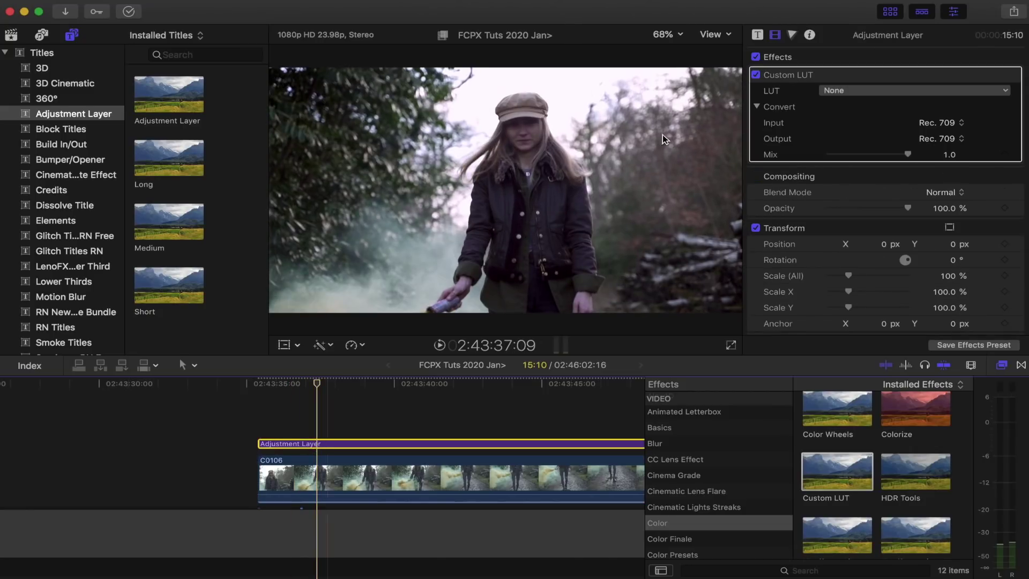
left_click(852, 91)
Step: Apply LUT A12 from Explorer Lut Pack Vol 4 copy at Mix 0.84, toggling it to compare
mouse_move(856, 145)
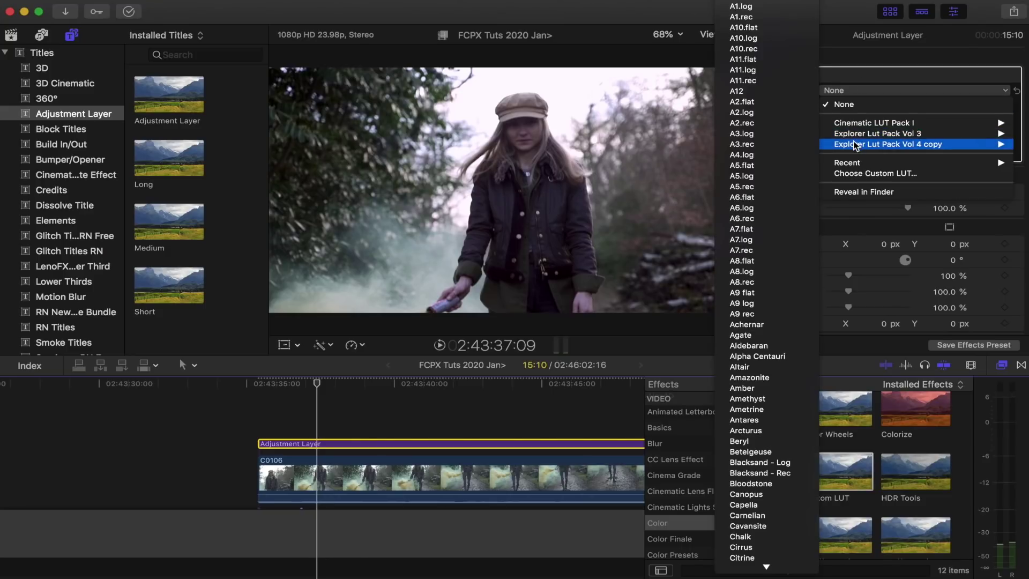
left_click(752, 91)
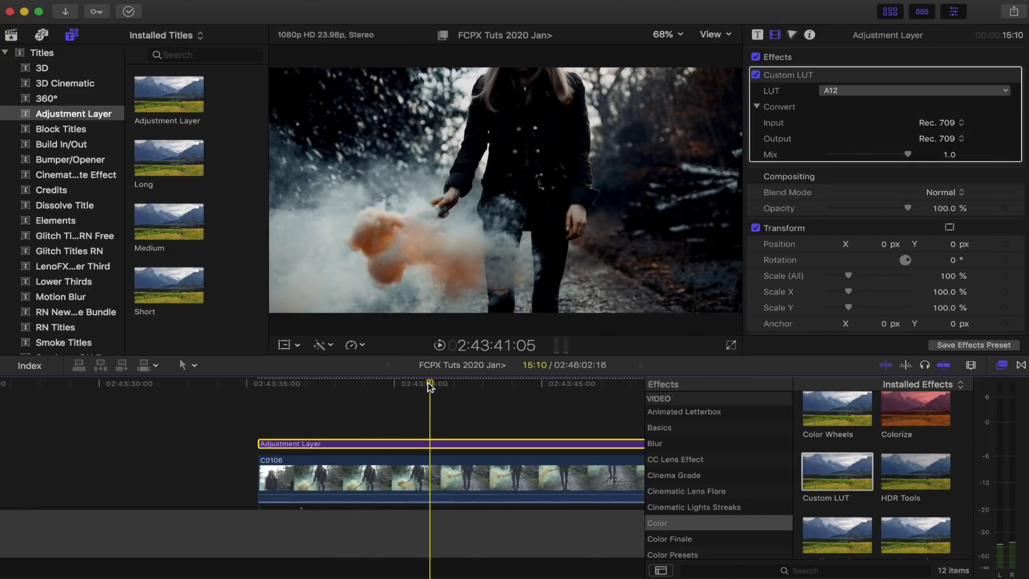
left_click_drag(429, 384, 372, 387)
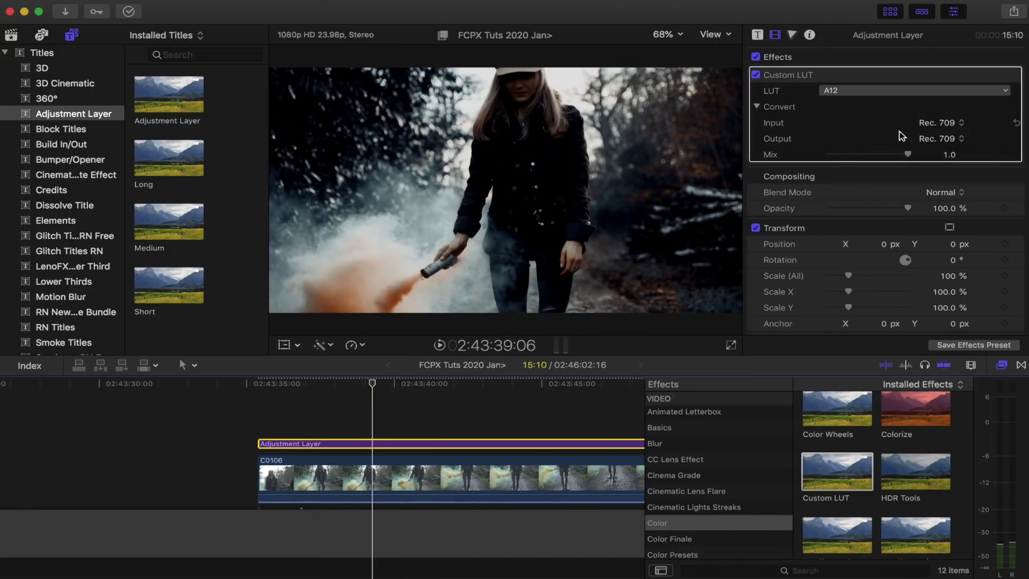
mouse_move(906, 155)
left_mouse_down()
mouse_move(887, 162)
mouse_move(897, 157)
left_mouse_up()
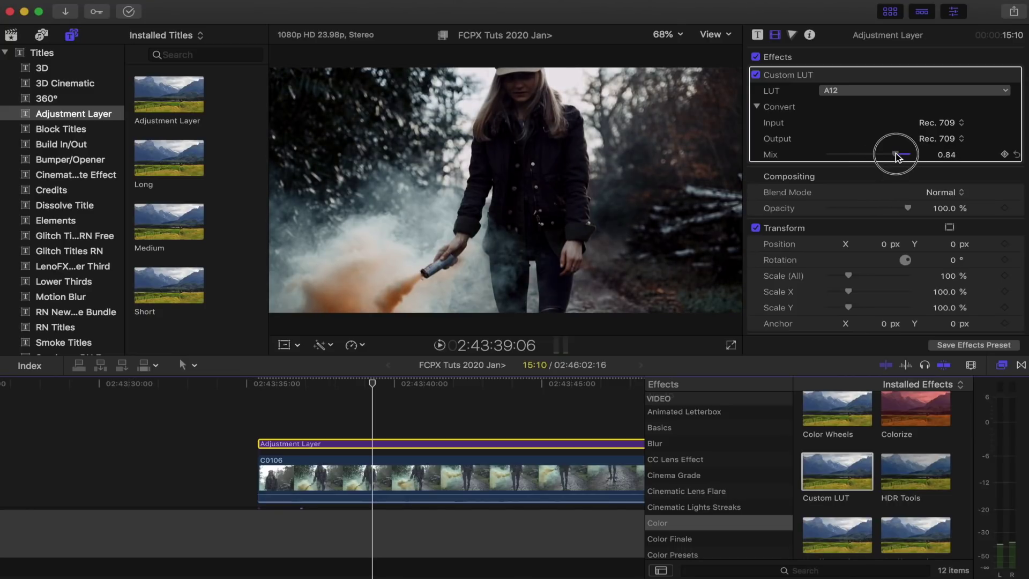
left_click(755, 75)
left_click(755, 75)
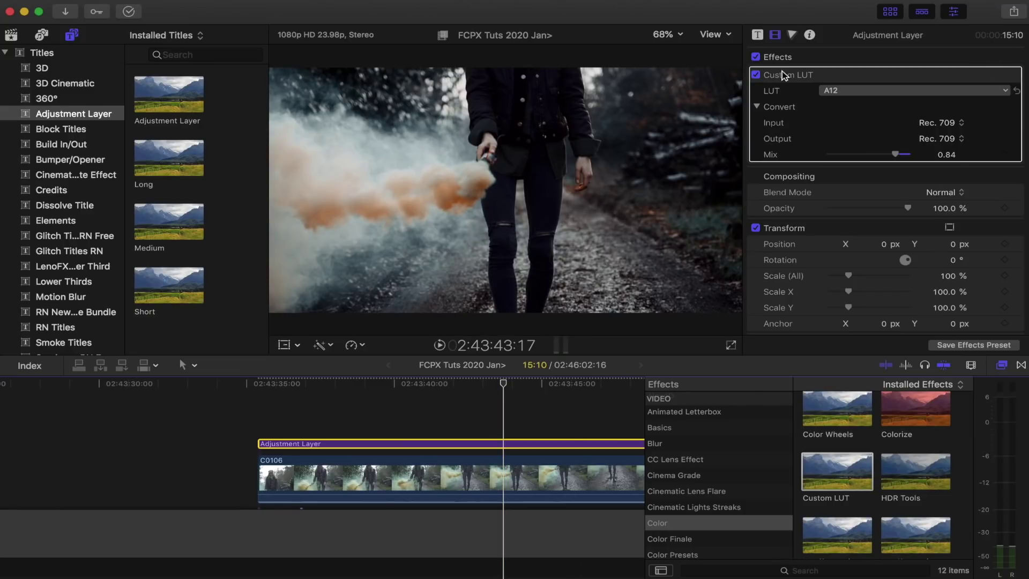
Step: Add a Hue/Saturation Curves correction to the adjustment layer in the Color inspector
left_click(791, 34)
left_click(804, 56)
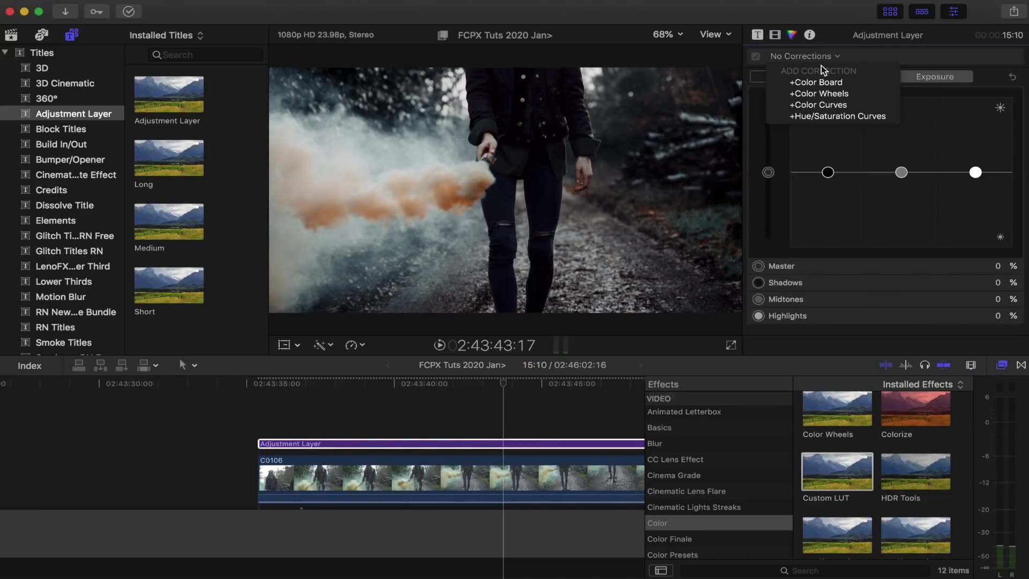
left_click(830, 119)
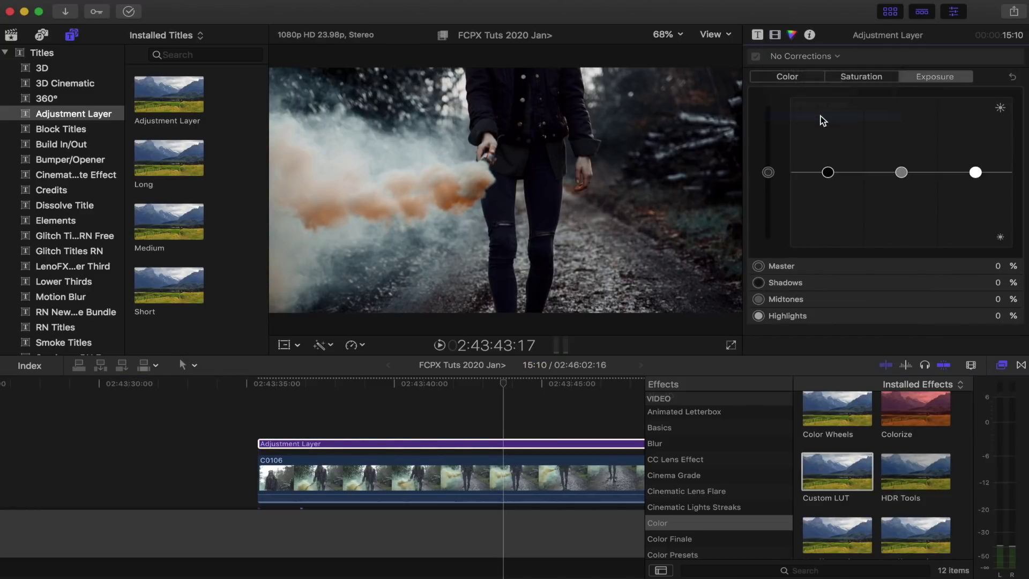
Step: Target the ORANGE vs SAT curve at orange, raise its saturation point, and play back
scroll(810, 120, "down", 10)
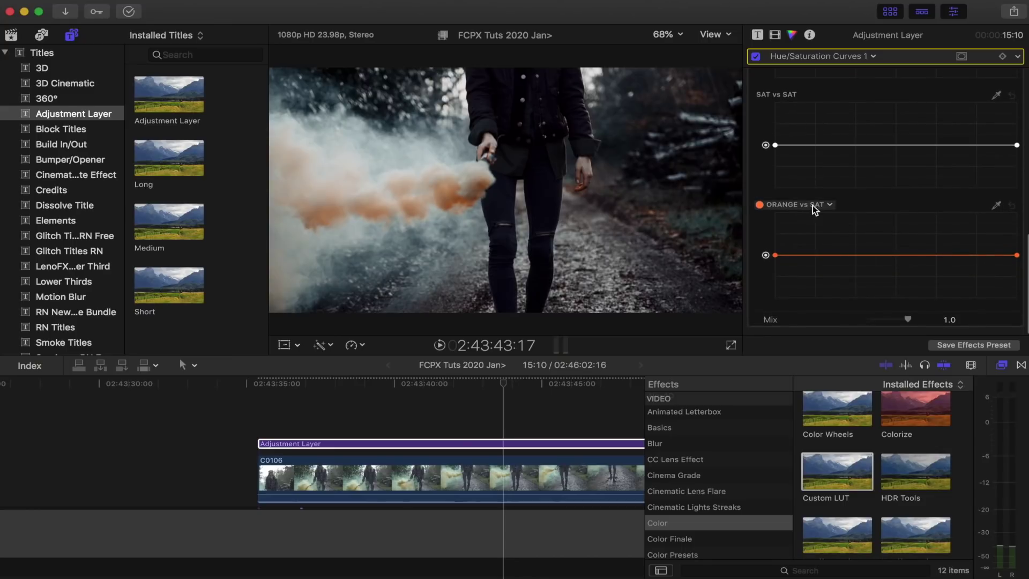
left_click(766, 255)
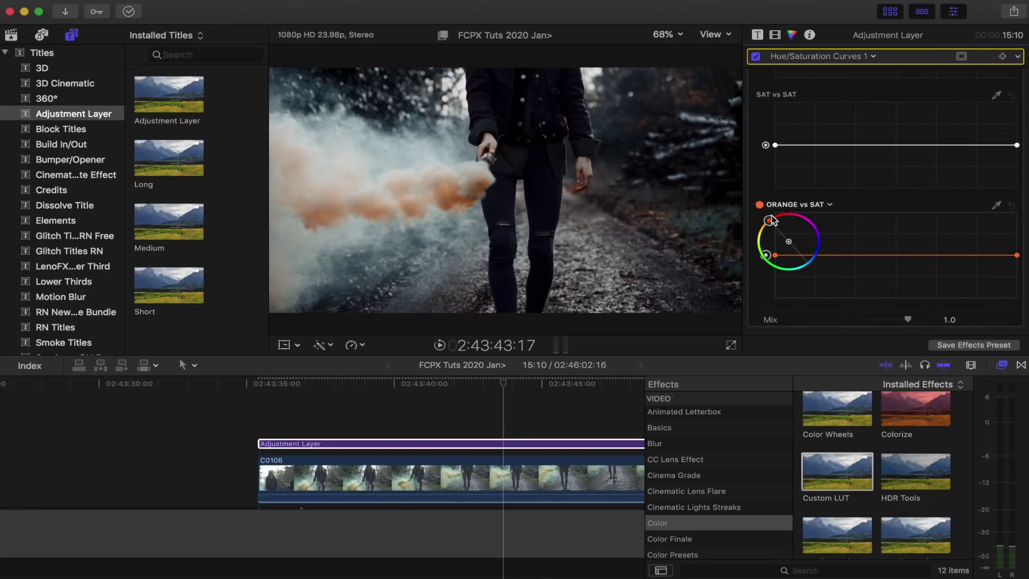
left_click_drag(774, 220, 765, 248)
left_click(767, 251)
key("shift+slash")
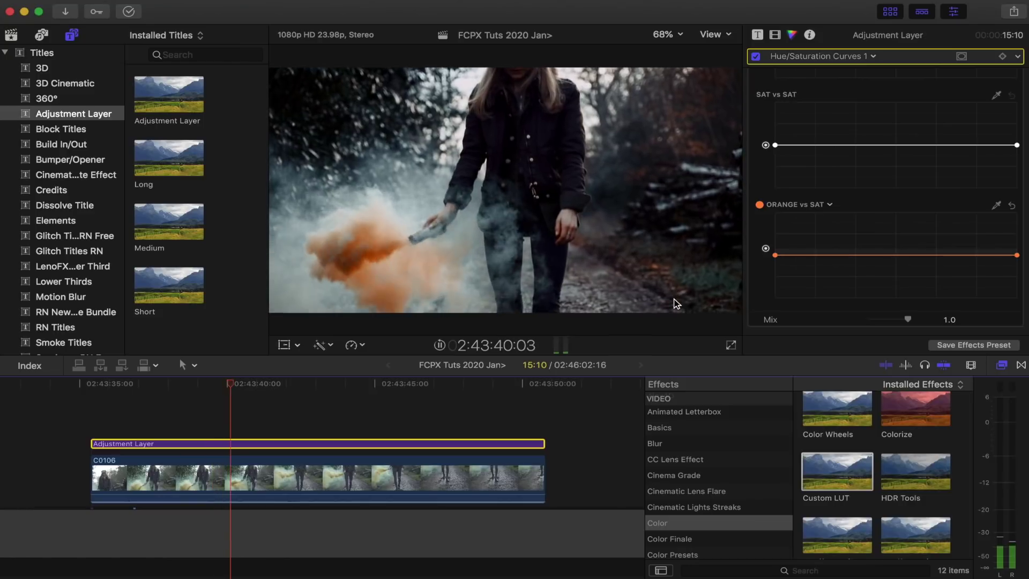